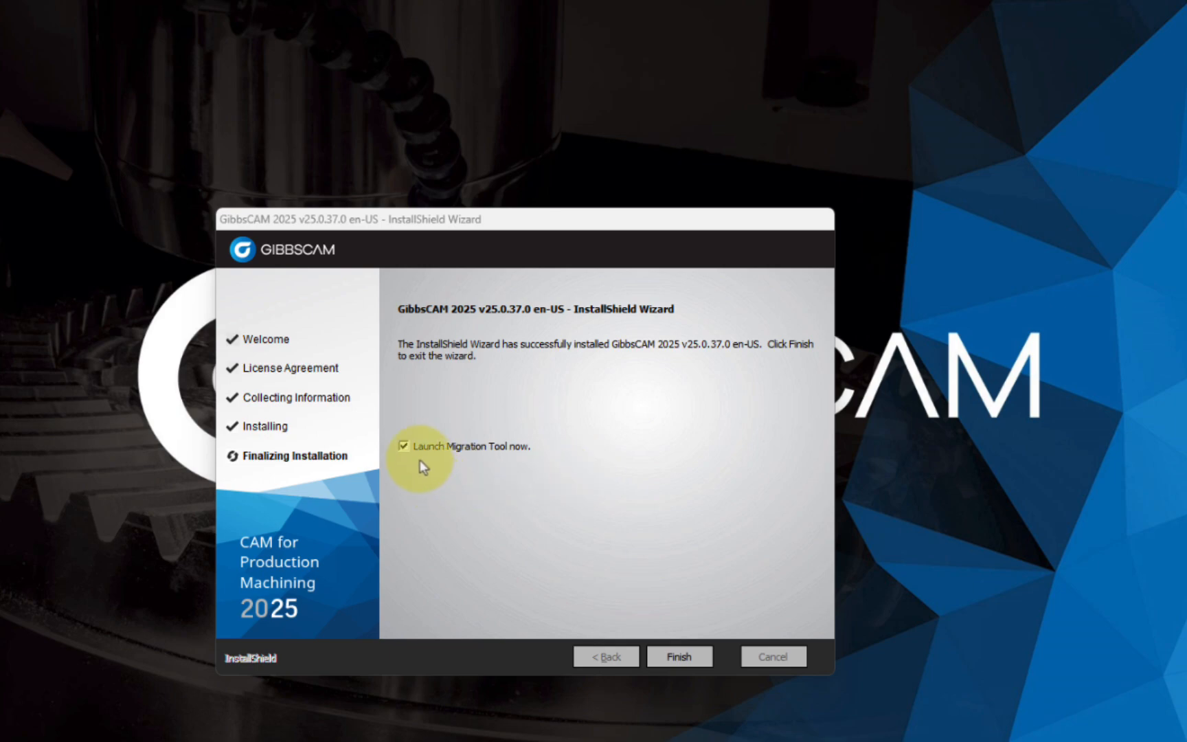
# Turn off launching the Migration Tool and finish the GibbsCAM 2025 v25.0.37.0 installation wizard
pyautogui.click(404, 446)
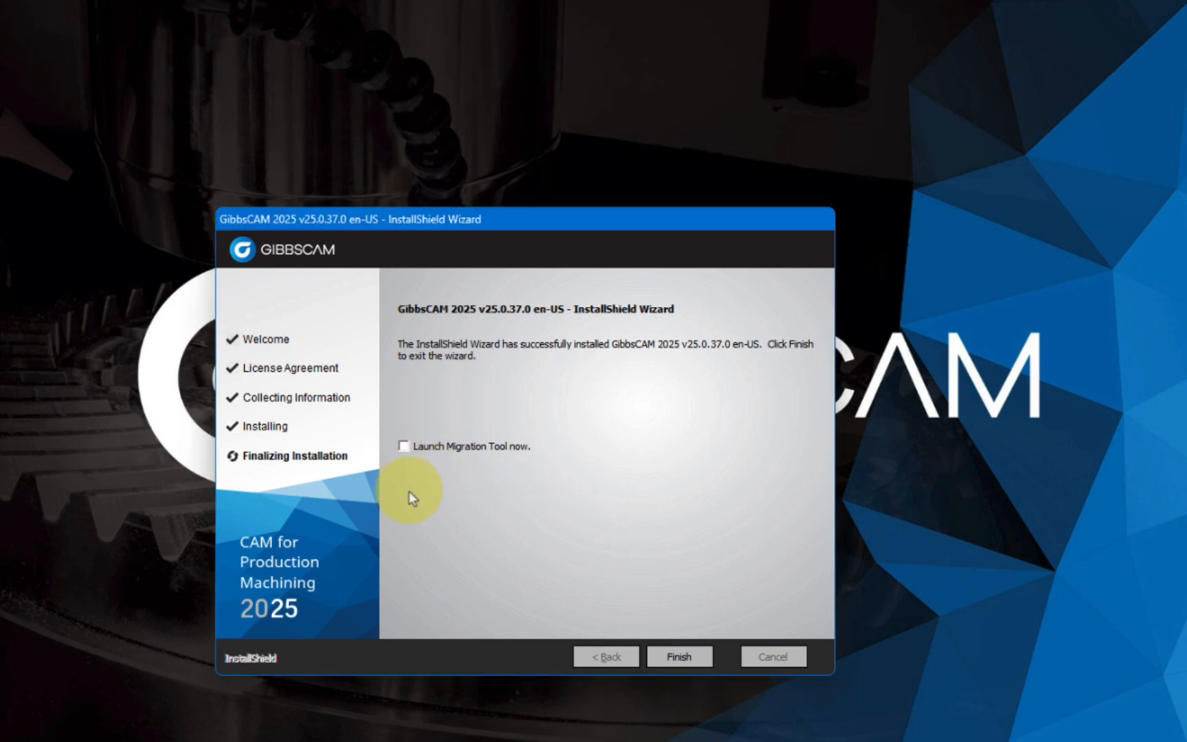
pyautogui.click(678, 655)
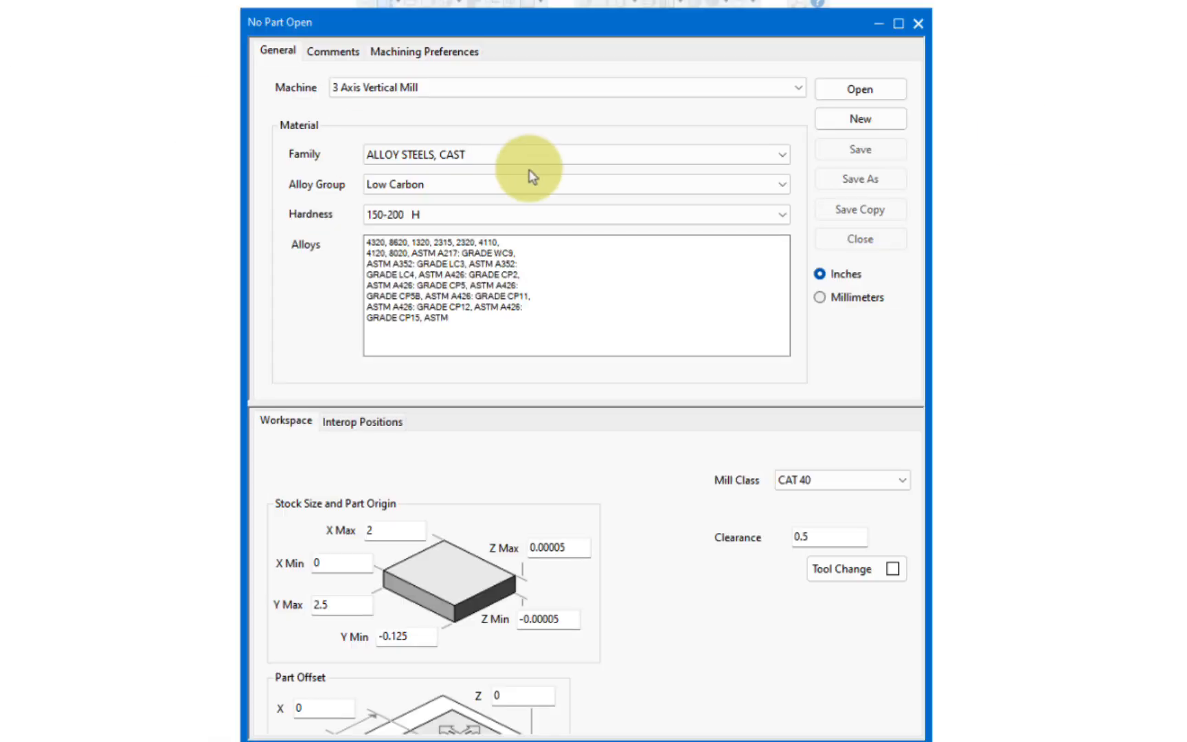
# Review the machines available for a new part before migration, and close the document settings without choosing one
pyautogui.click(796, 90)
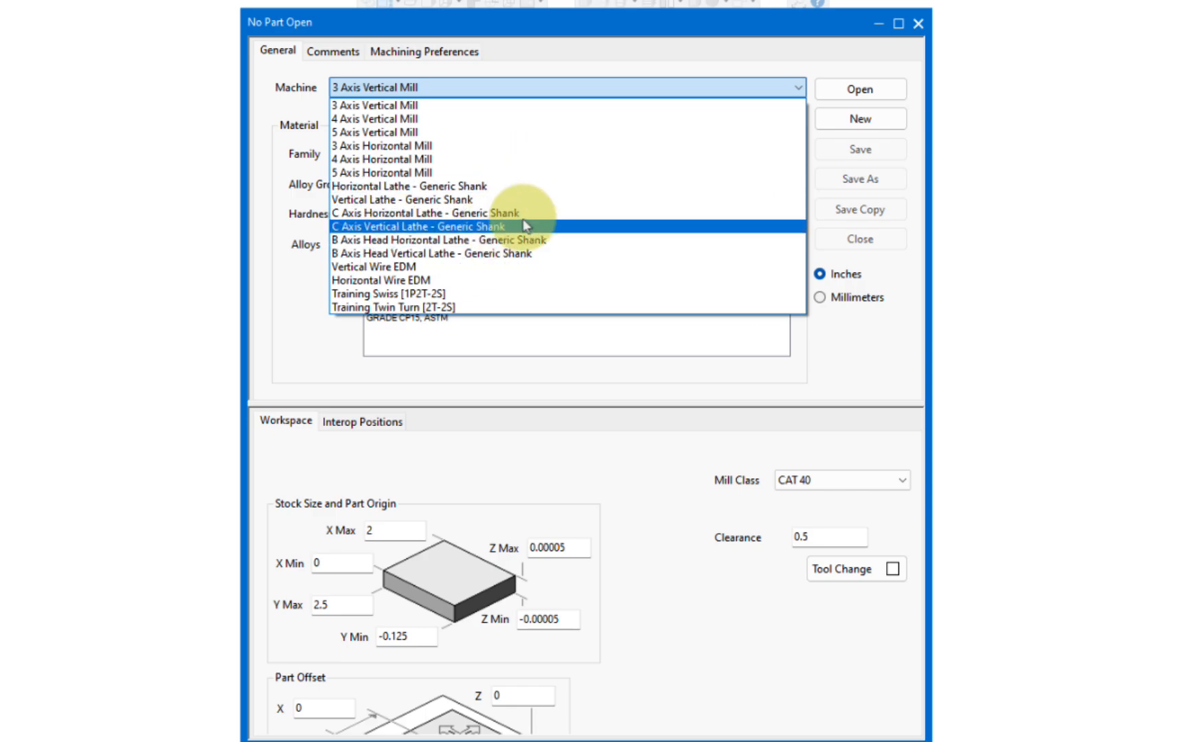
pyautogui.click(917, 25)
pyautogui.click(917, 25)
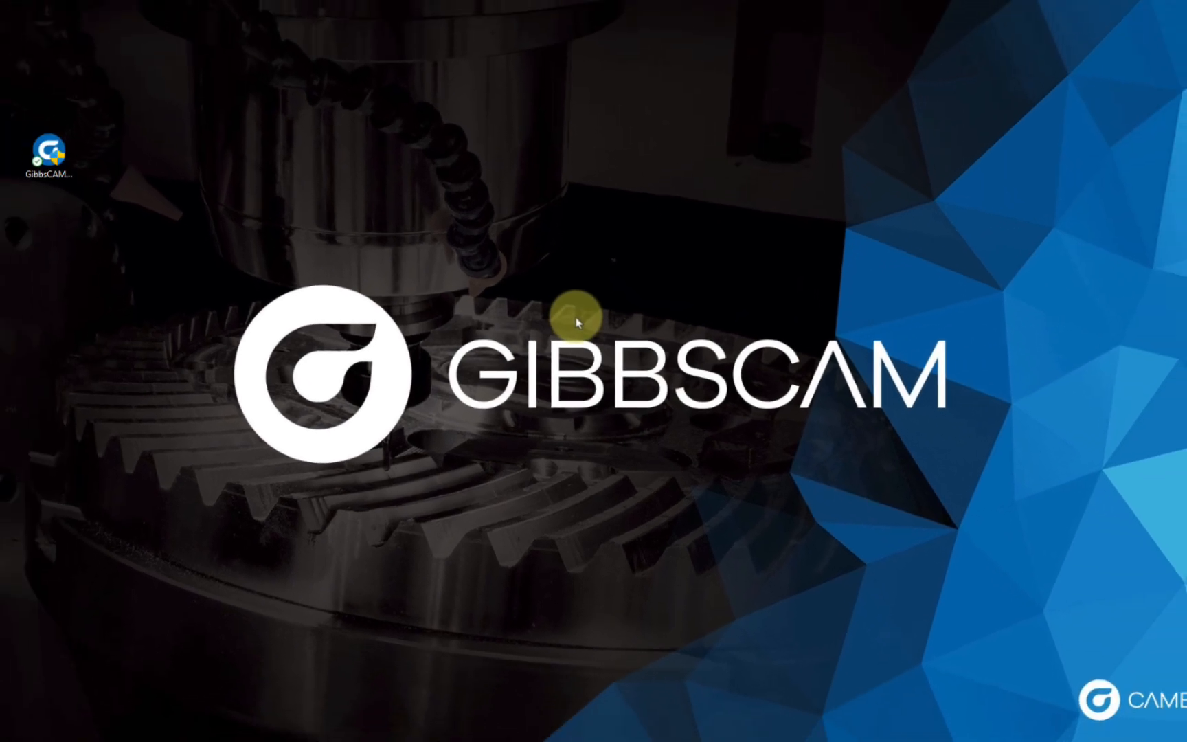
# Launch Migration Tool v25.0.37.0 en-US from the GibbsCAM group of installed Windows apps
pyautogui.moveTo(10, 701)
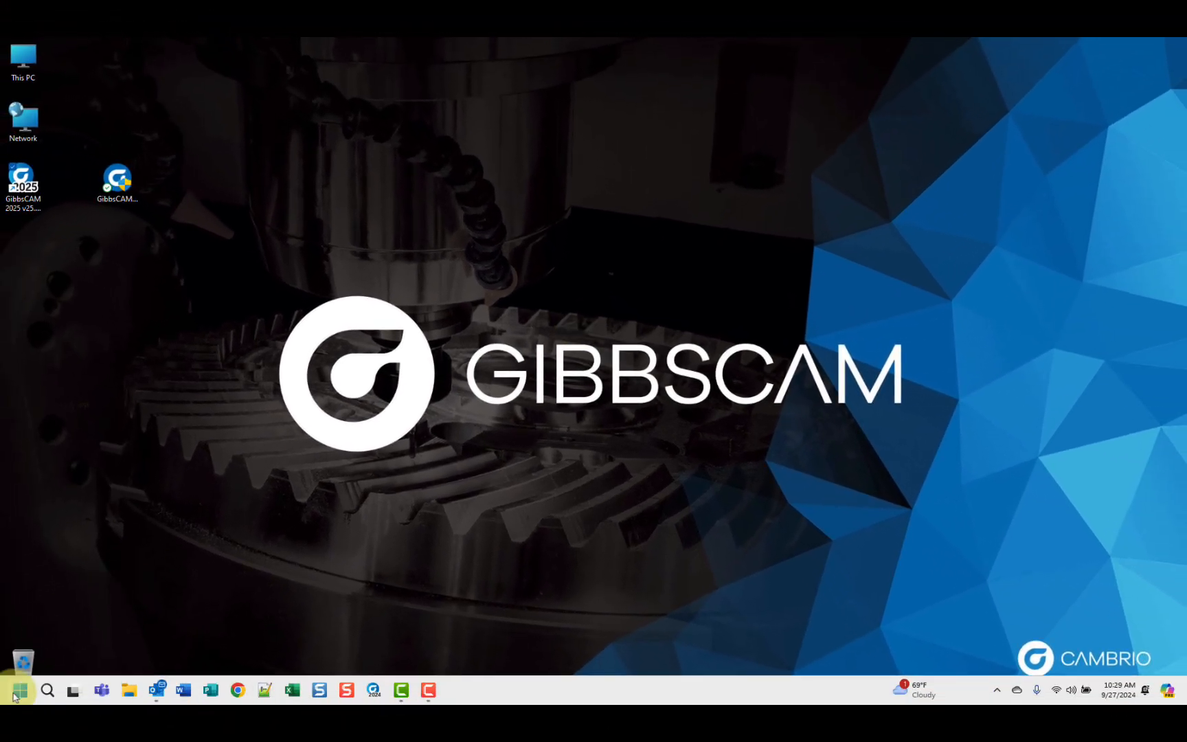
pyautogui.click(19, 691)
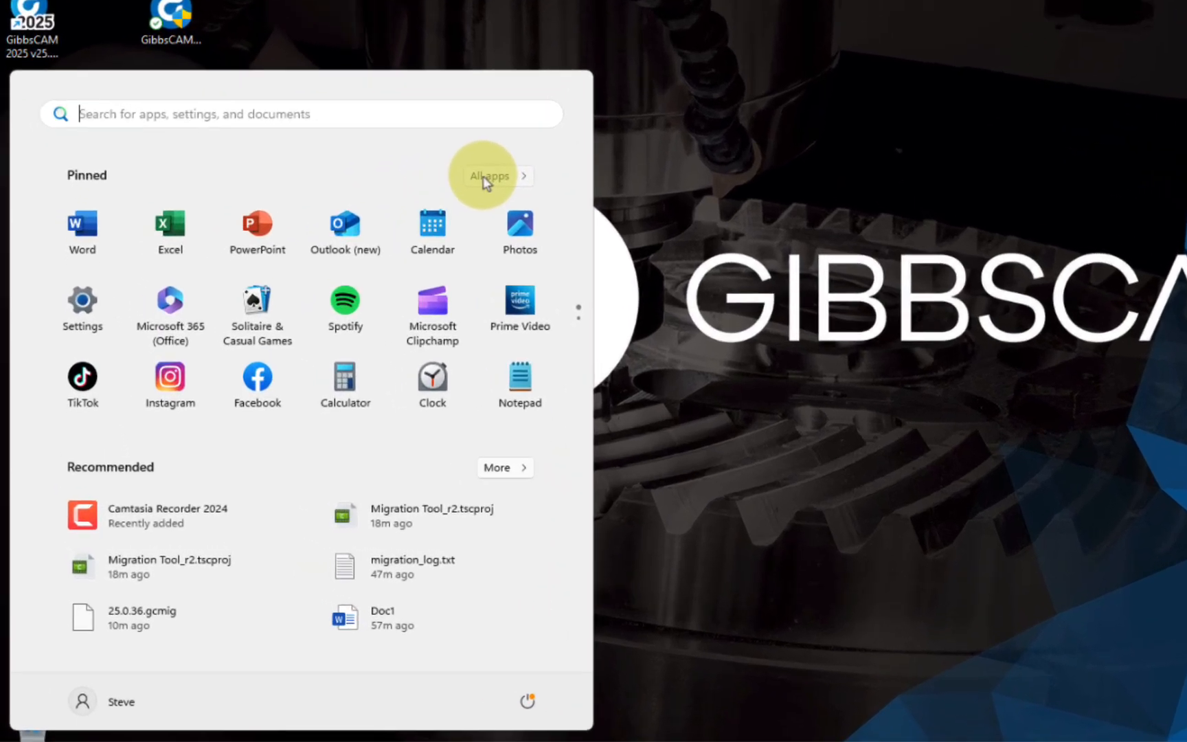
pyautogui.click(335, 292)
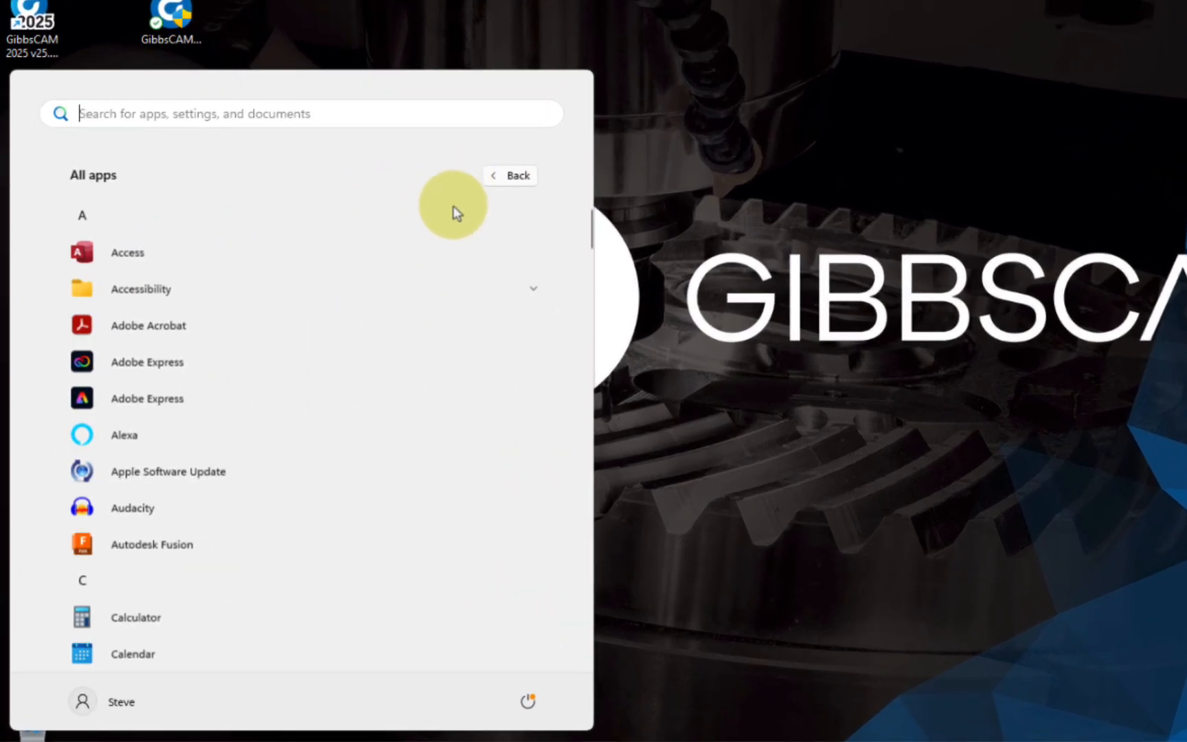
pyautogui.scroll(-15, 254, 294)
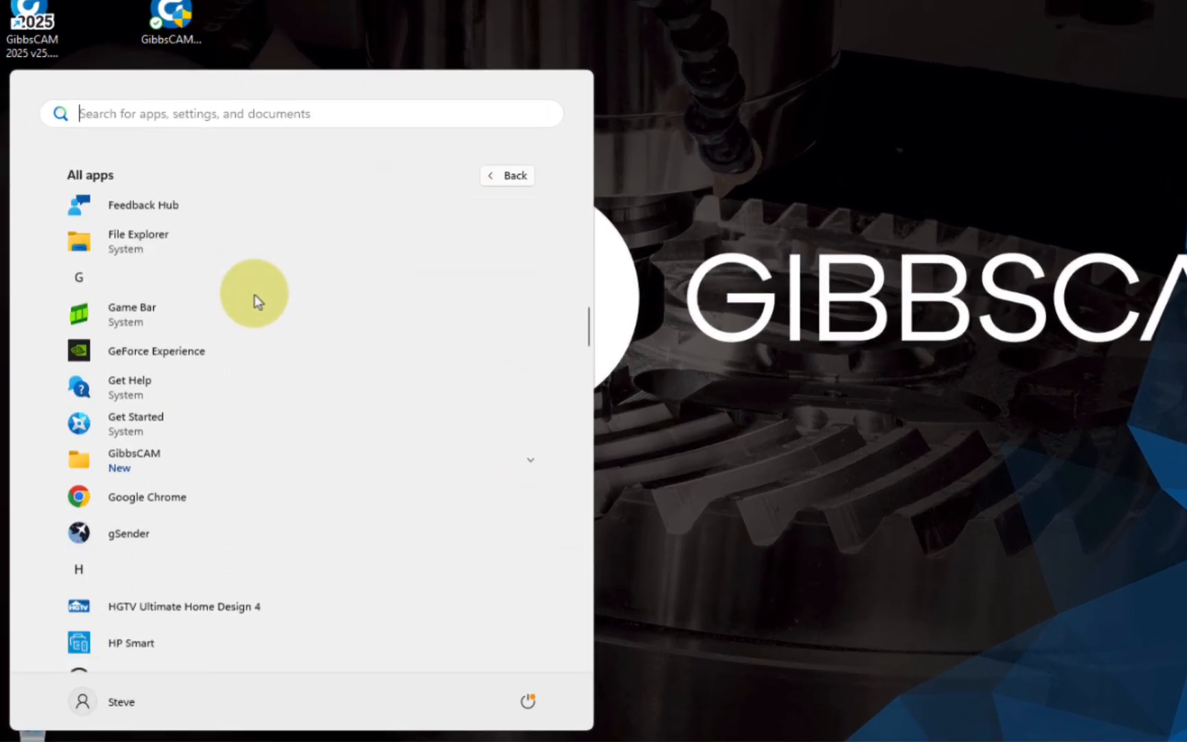
pyautogui.scroll(-3, 254, 294)
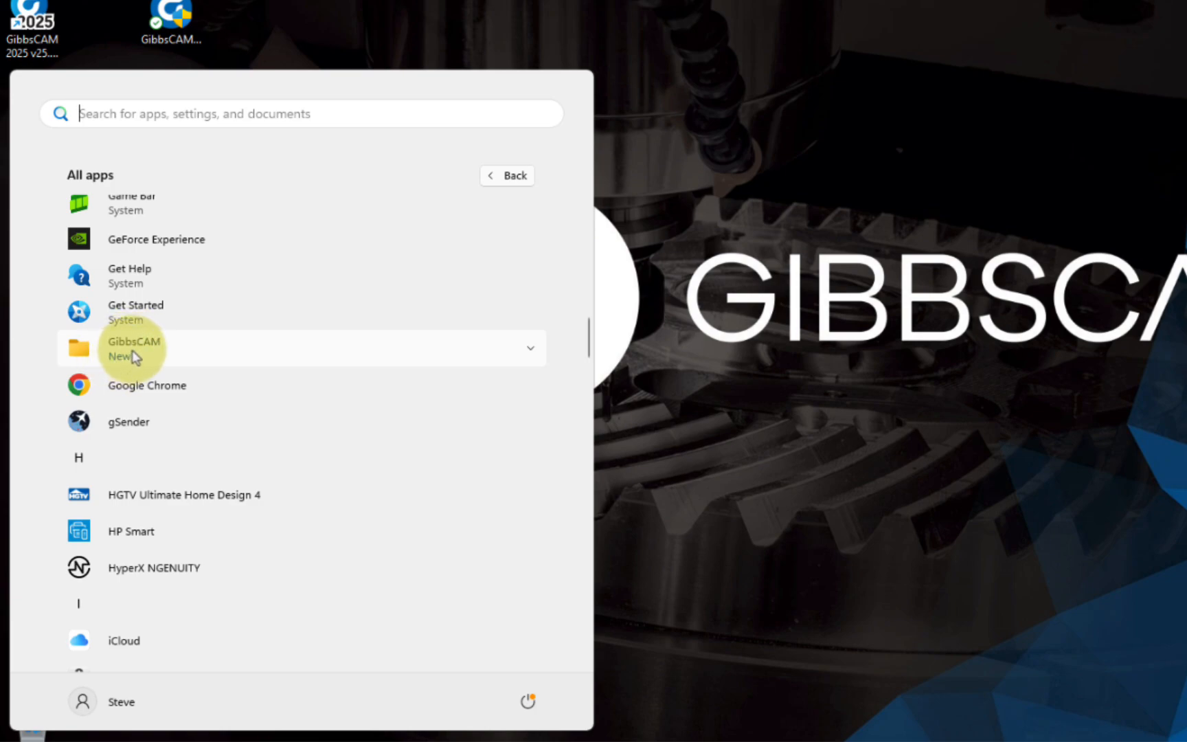
pyautogui.click(132, 350)
pyautogui.scroll(-5, 325, 318)
pyautogui.scroll(-2, 326, 319)
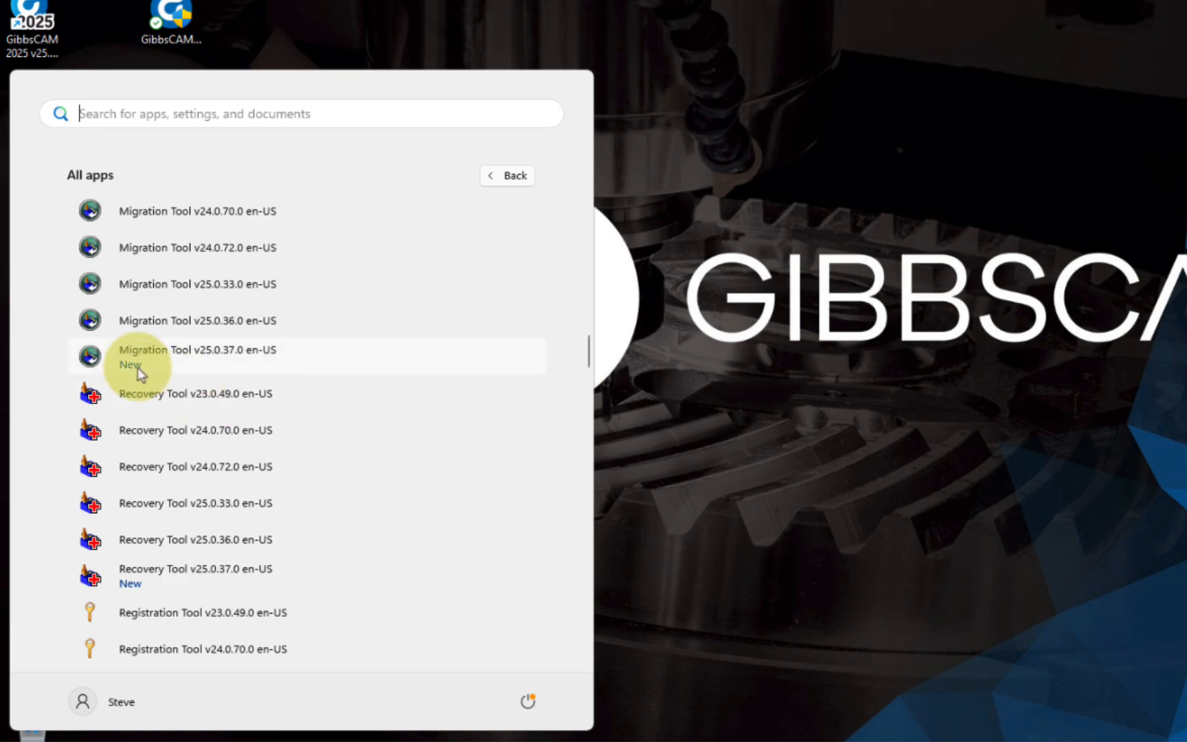
pyautogui.click(209, 353)
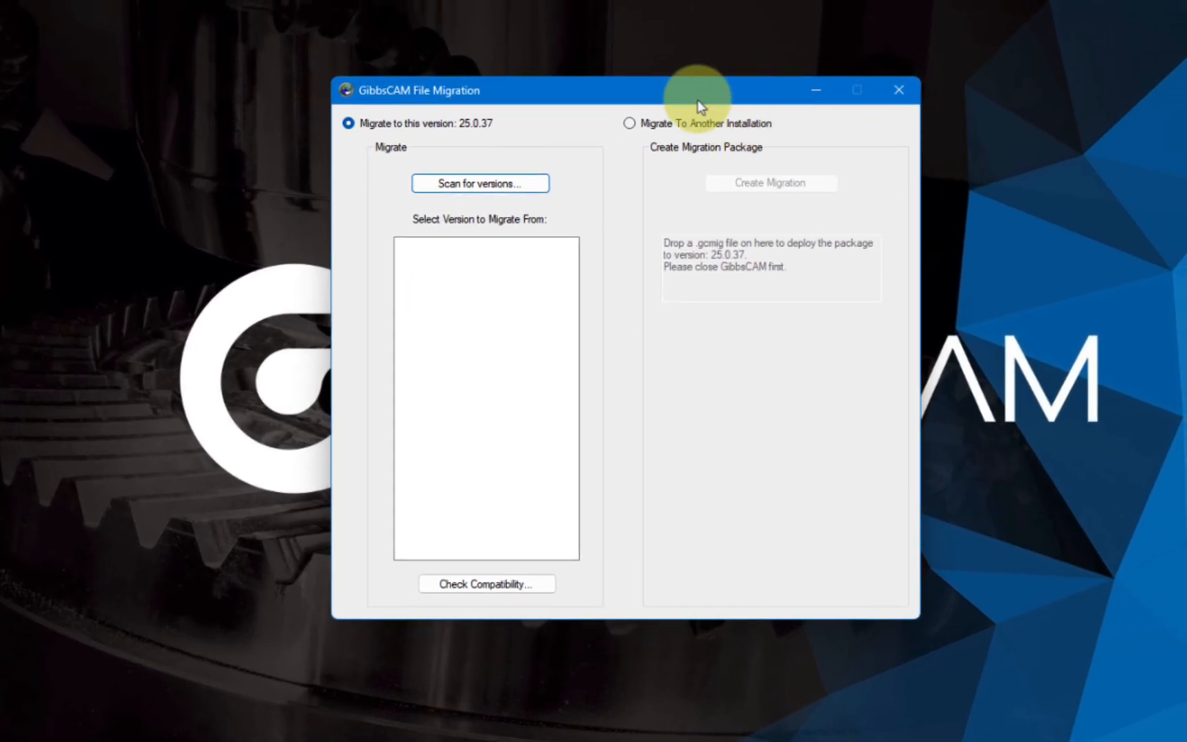
# Set the file migration mode to Migrate To Another Installation
pyautogui.click(572, 1)
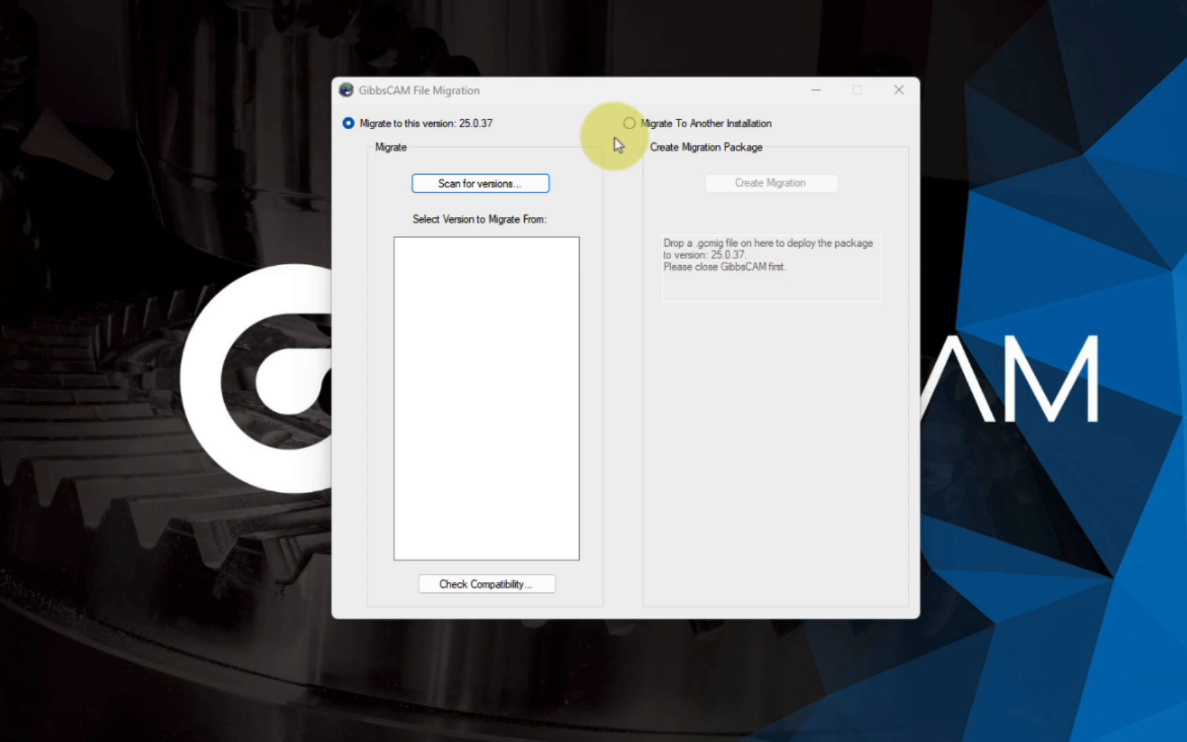
pyautogui.moveTo(697, 94); pyautogui.dragTo(766, 92)
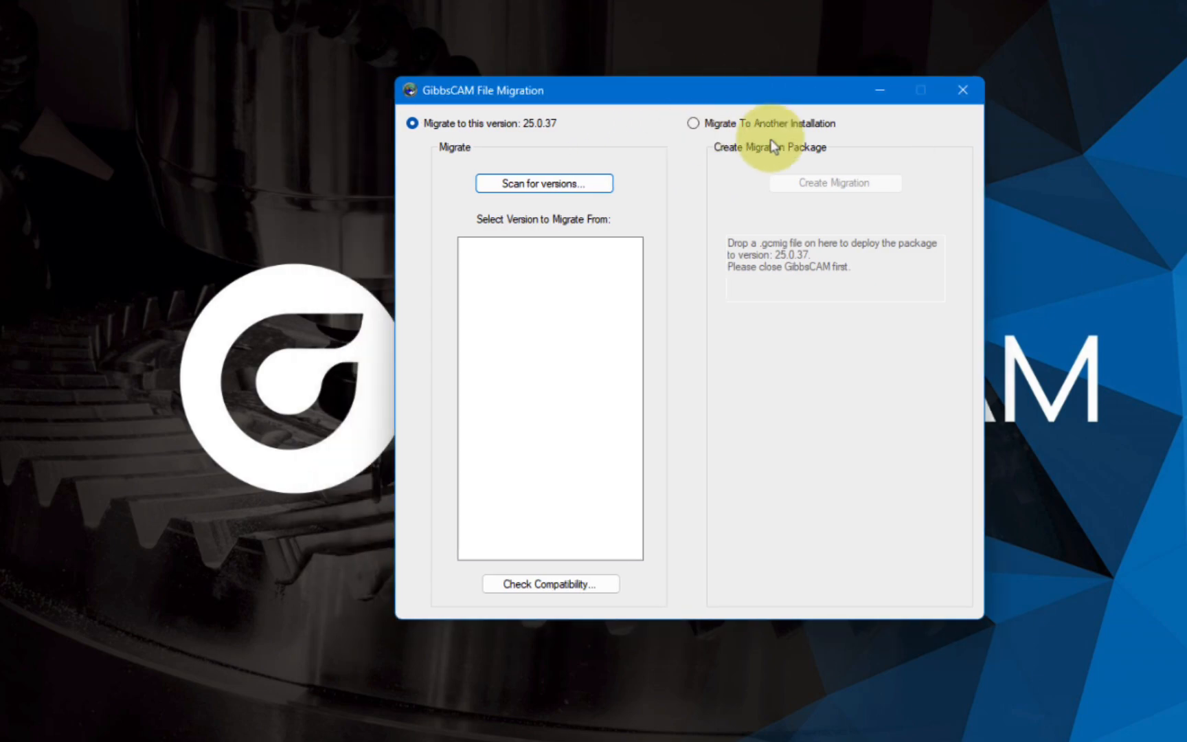
pyautogui.click(694, 127)
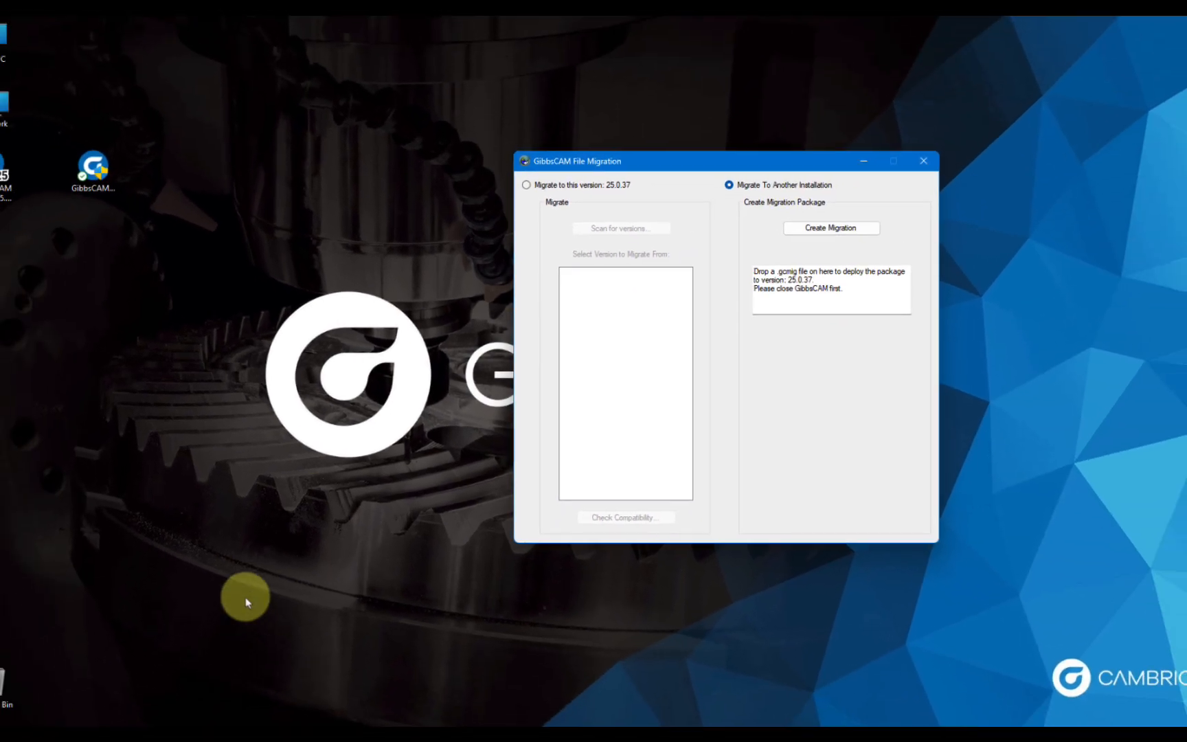
# Switch to File Explorer, open the Files folder, and arrange it so the migration package and the deployment drop area are both accessible
pyautogui.click(128, 689)
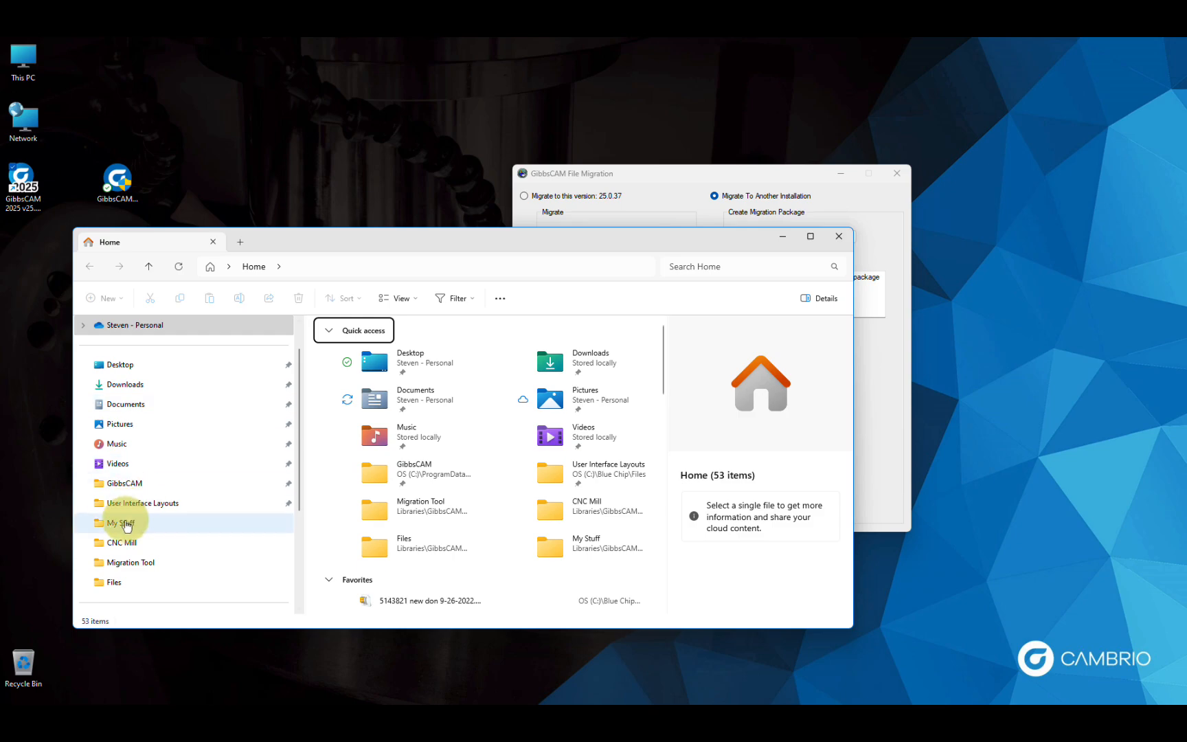
pyautogui.click(115, 584)
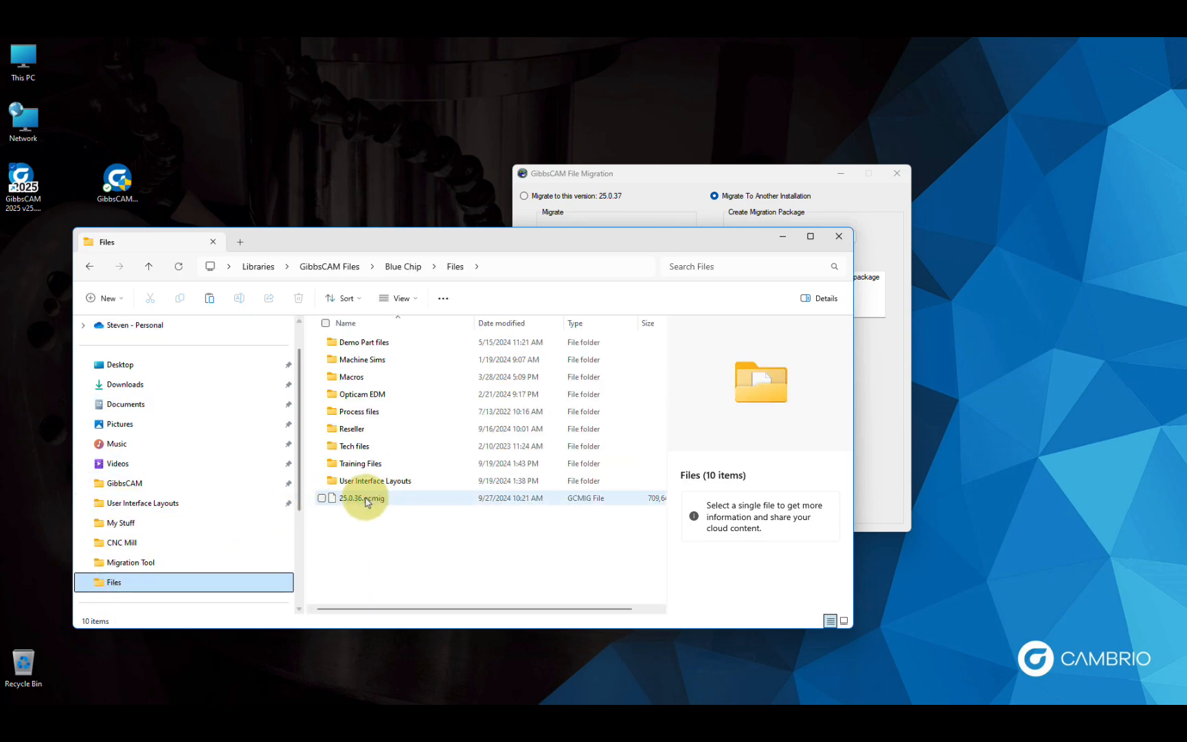
pyautogui.moveTo(789, 176); pyautogui.dragTo(988, 110)
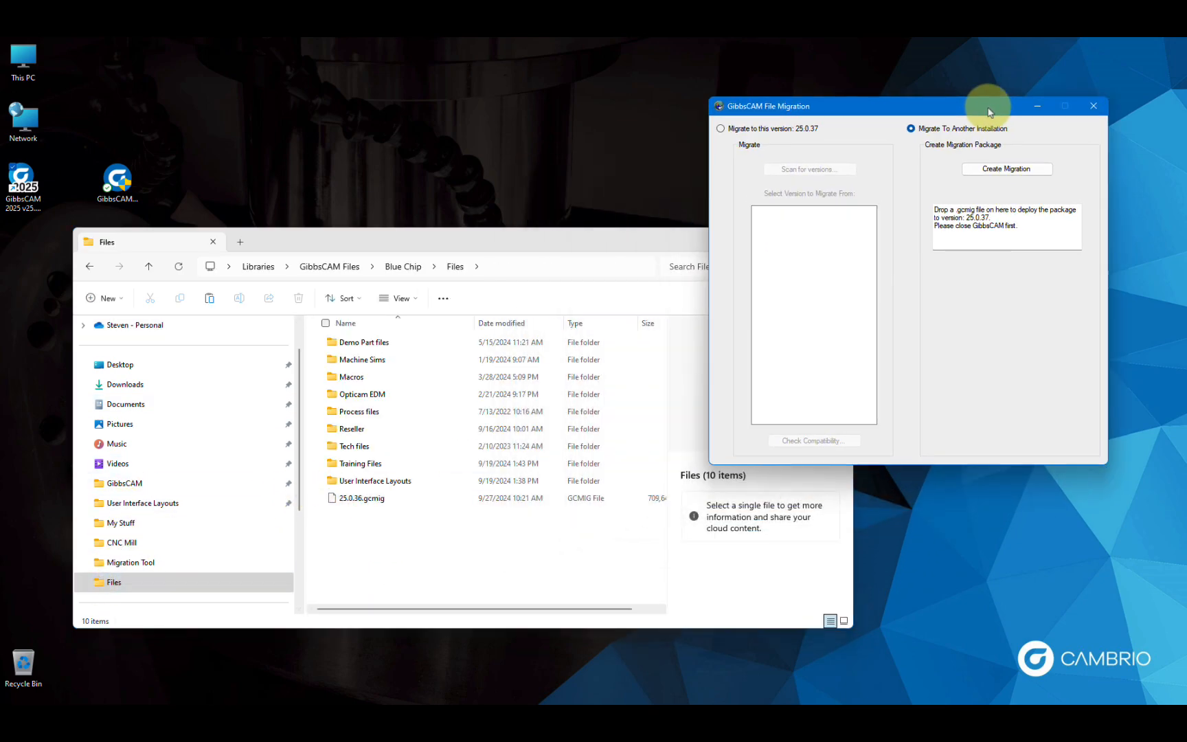
pyautogui.moveTo(551, 244); pyautogui.dragTo(532, 210)
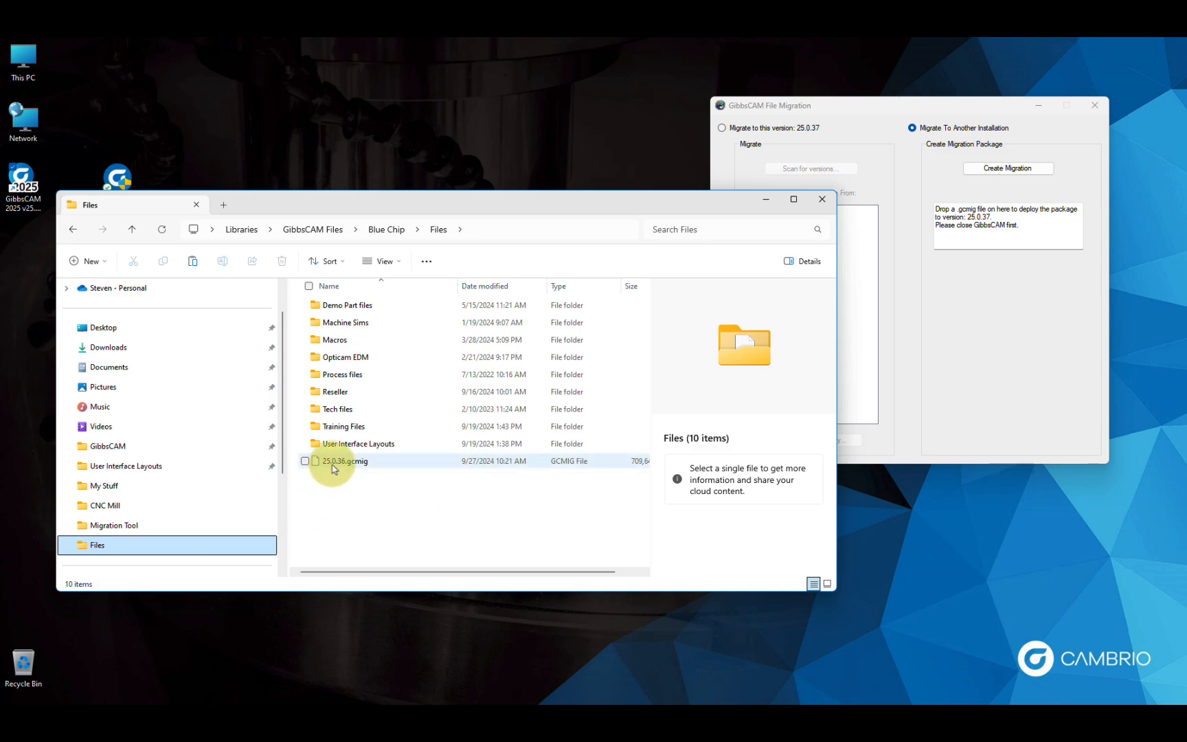
# Deploy the 25.0.36.gcmig package to version 25.0.37 and dismiss the resulting migration log
pyautogui.moveTo(332, 467); pyautogui.dragTo(1009, 224)
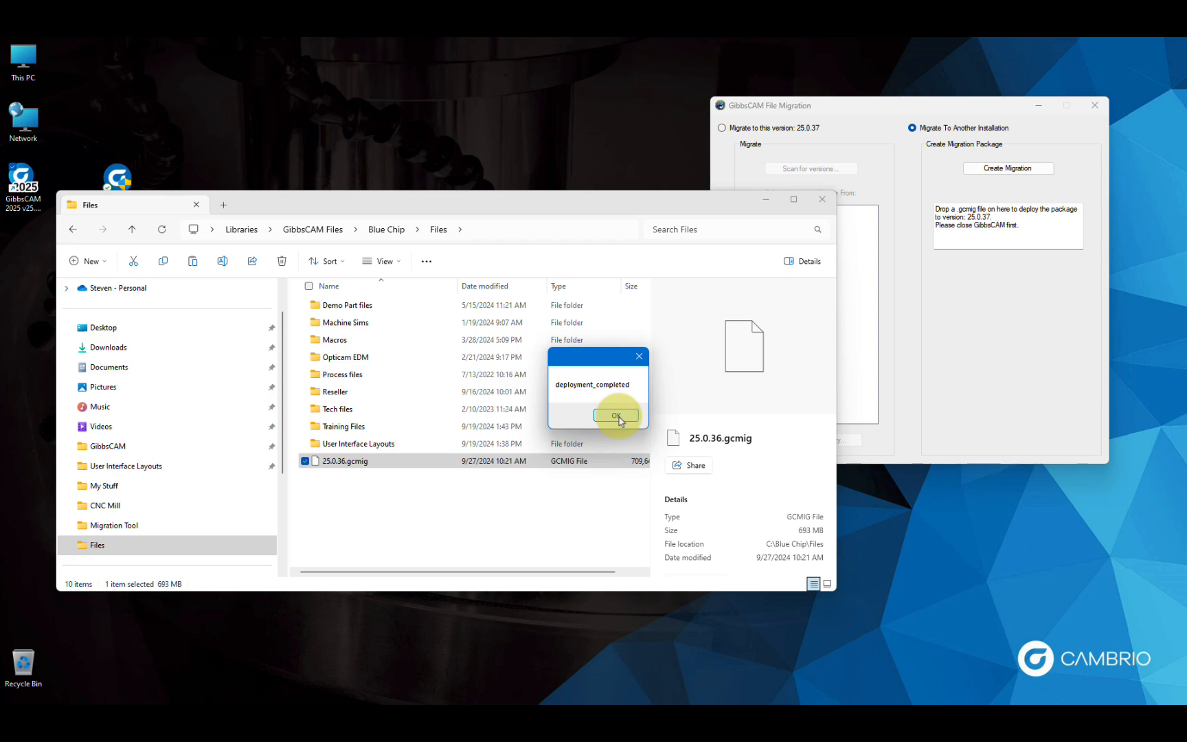
pyautogui.click(616, 415)
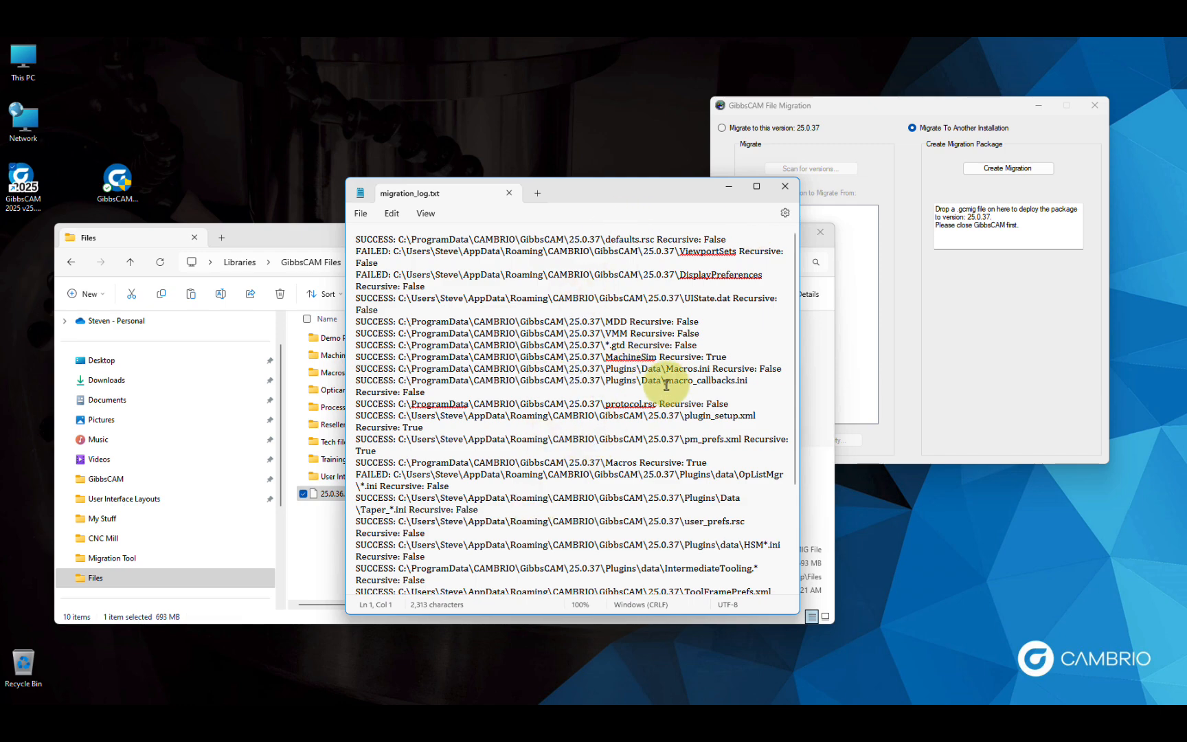
pyautogui.click(784, 188)
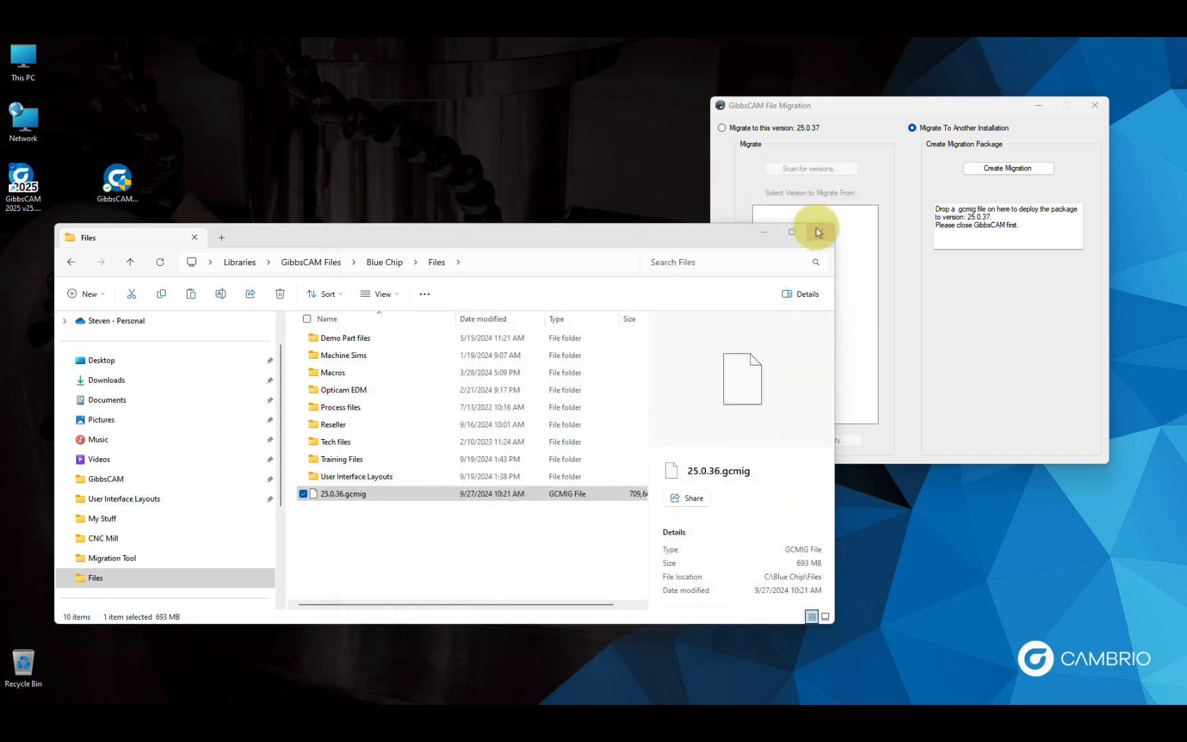
# Close the Files folder window and the GibbsCAM File Migration tool
pyautogui.click(821, 237)
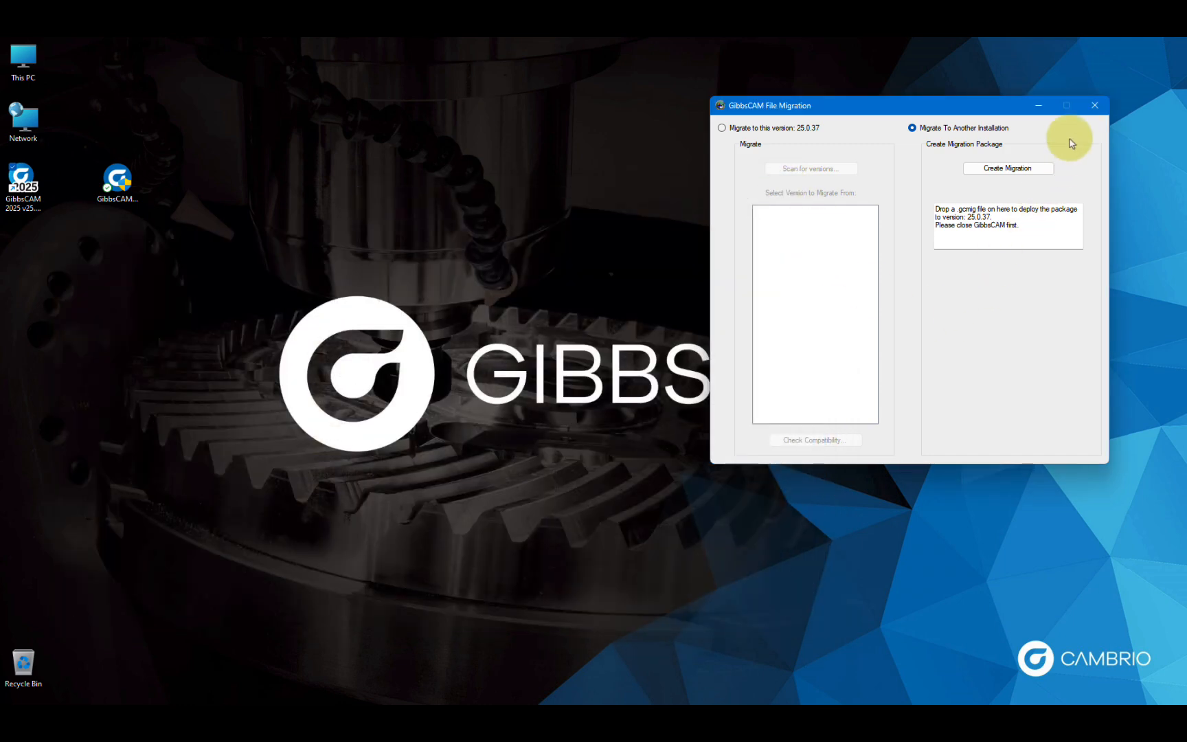
pyautogui.moveTo(964, 104); pyautogui.dragTo(893, 128)
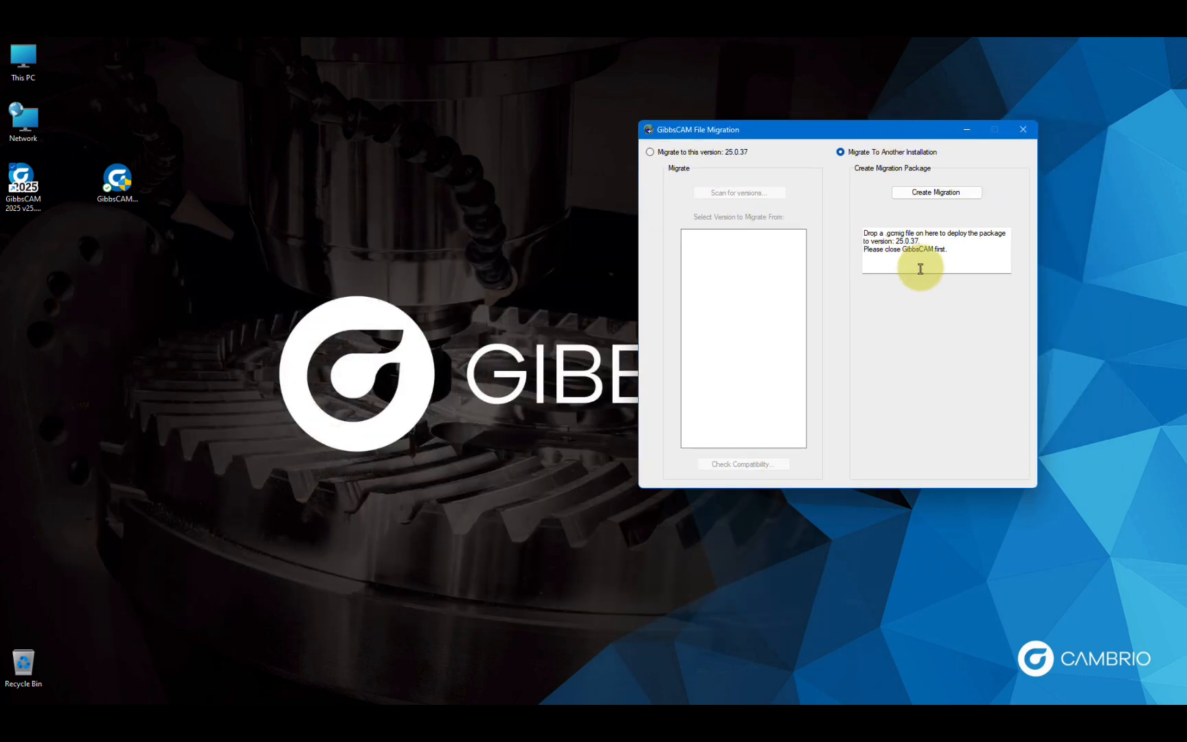
pyautogui.click(1023, 129)
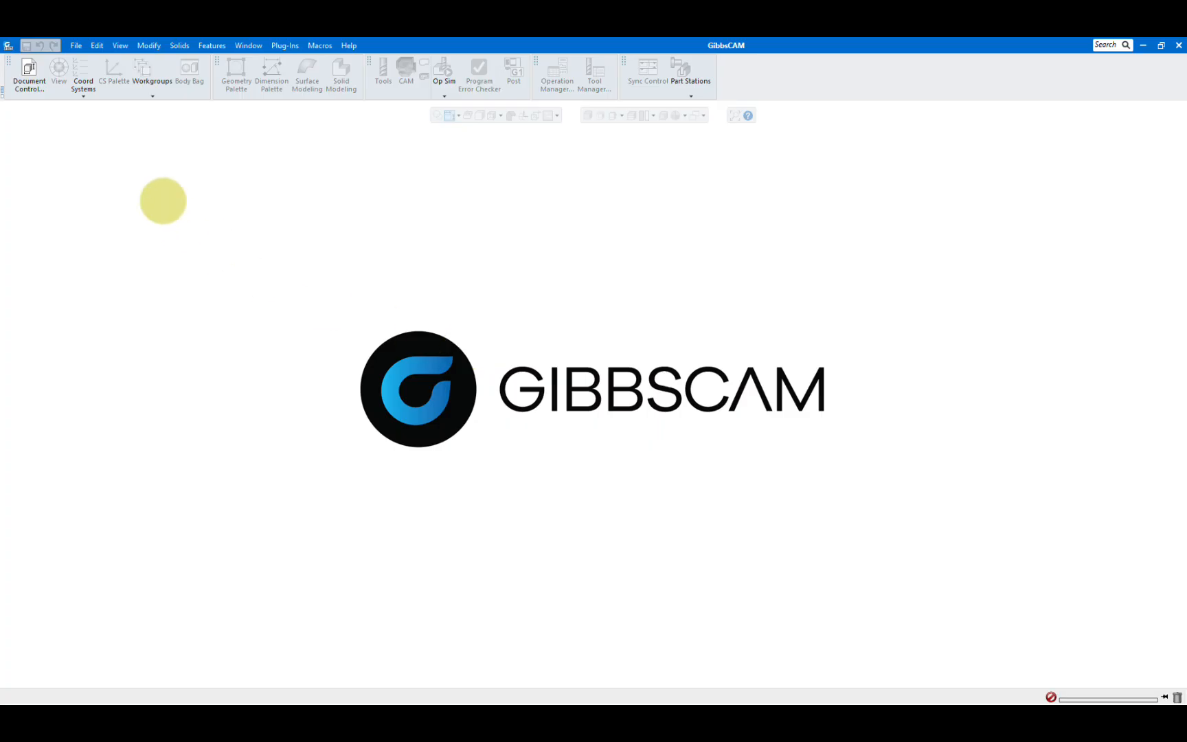
# Check the machine list in GibbsCAM's Document Control for migrated machines, and close the dialog without choosing one
pyautogui.click(30, 72)
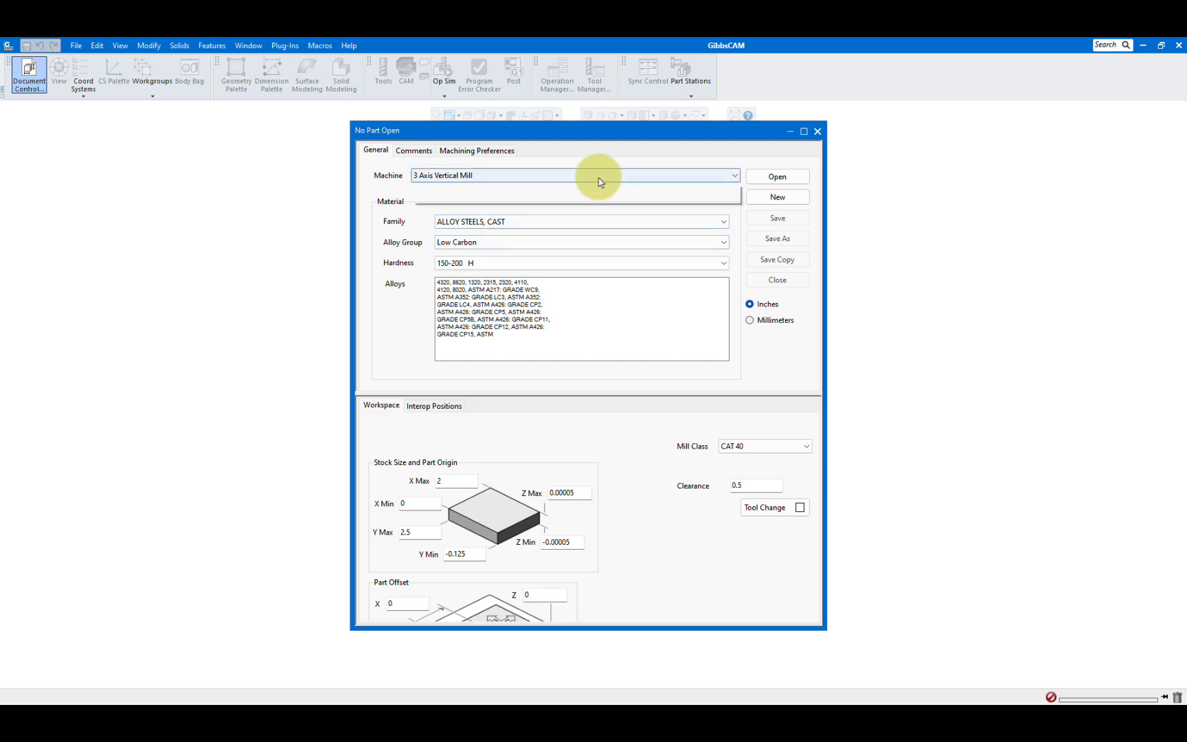
pyautogui.click(594, 176)
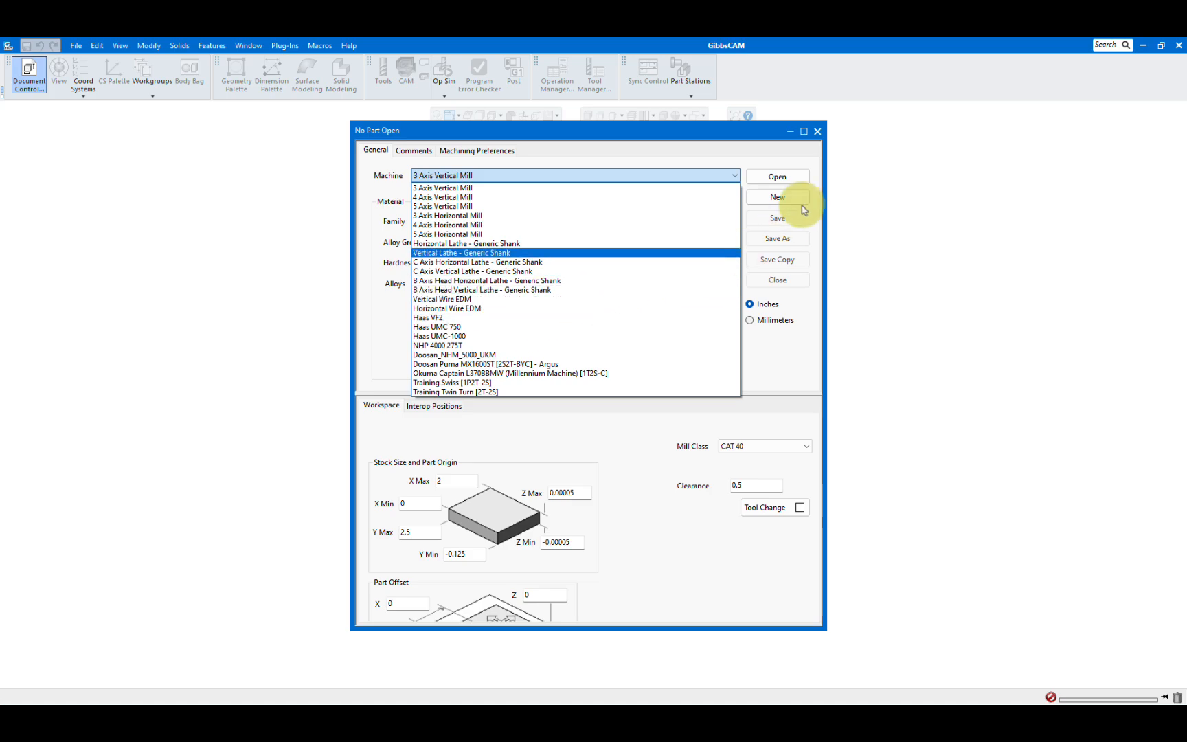
pyautogui.click(818, 133)
pyautogui.click(818, 133)
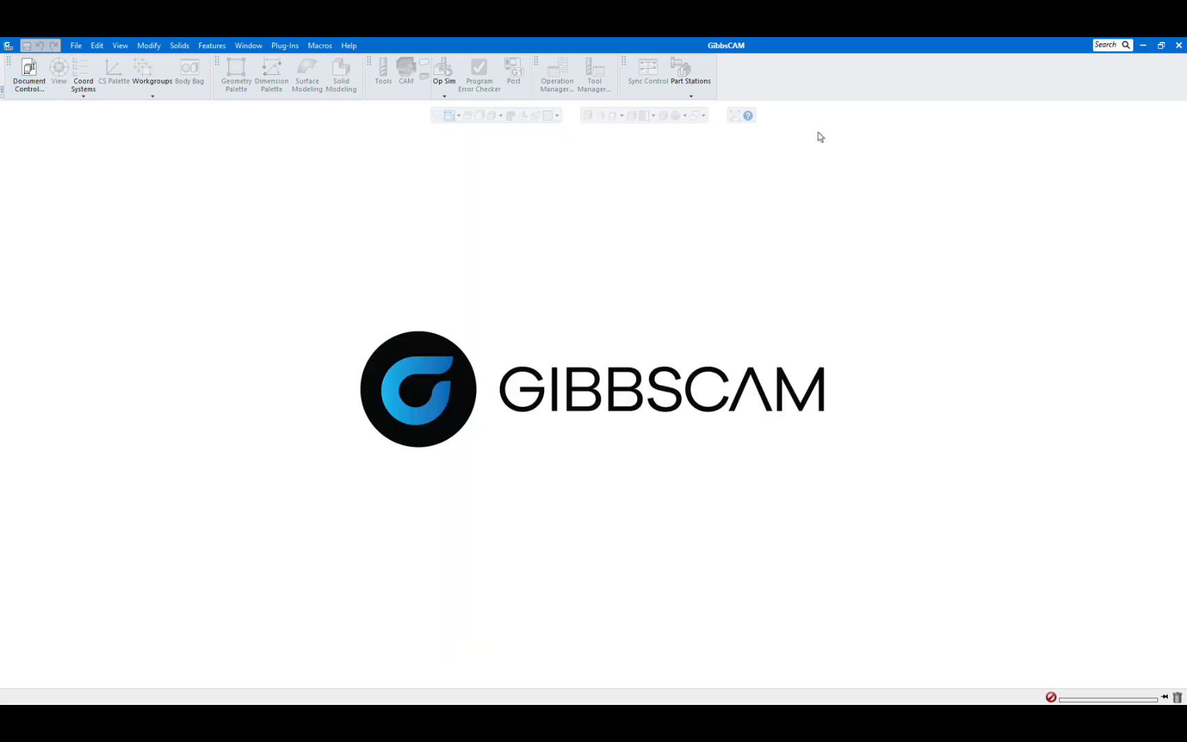